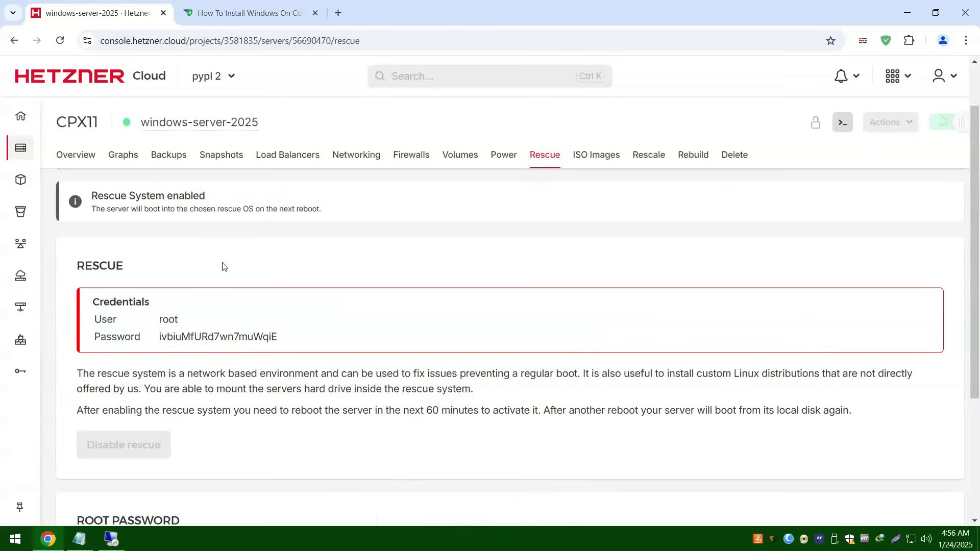
# Copy the server's IP address 178.156.154.145 into the ip line of the purchase details in Notepad.
pyautogui.scroll(2, 241, 319)
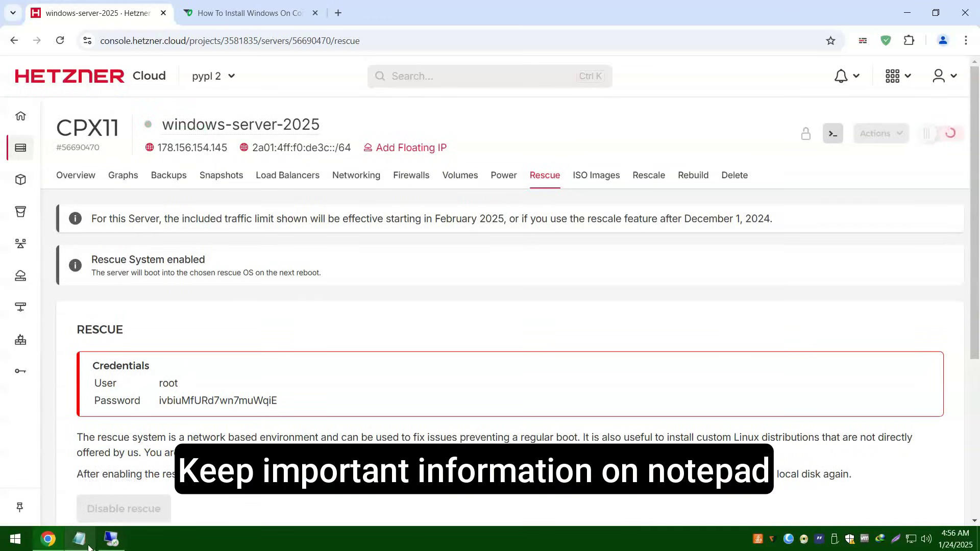
pyautogui.moveTo(194, 409)
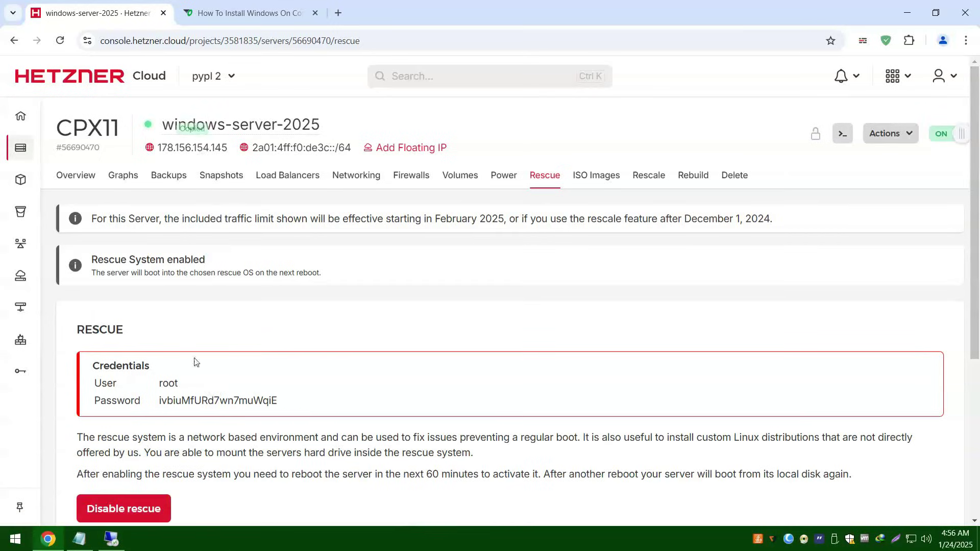
pyautogui.click(85, 536)
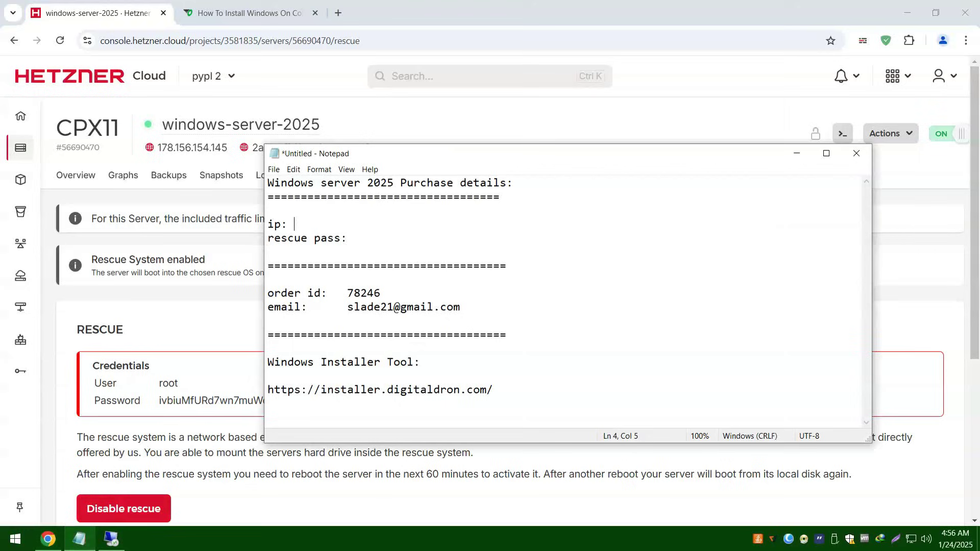
pyautogui.click(292, 224)
pyautogui.write('178.156.154.145')
# Copy the rescue system's password from the server's Rescue page into the rescue pass line of the Notepad notes.
pyautogui.click(170, 292)
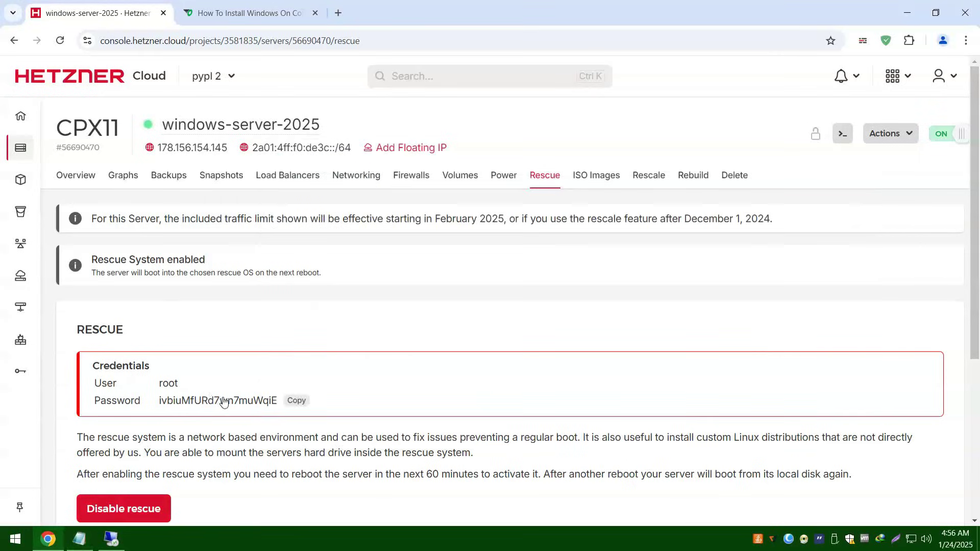
pyautogui.click(82, 541)
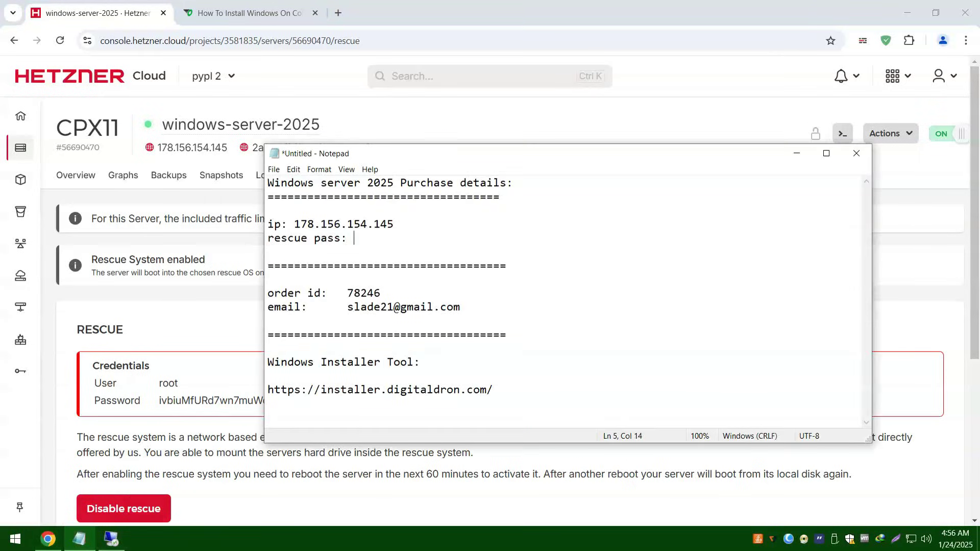
pyautogui.hotkey('ctrl', 'v')
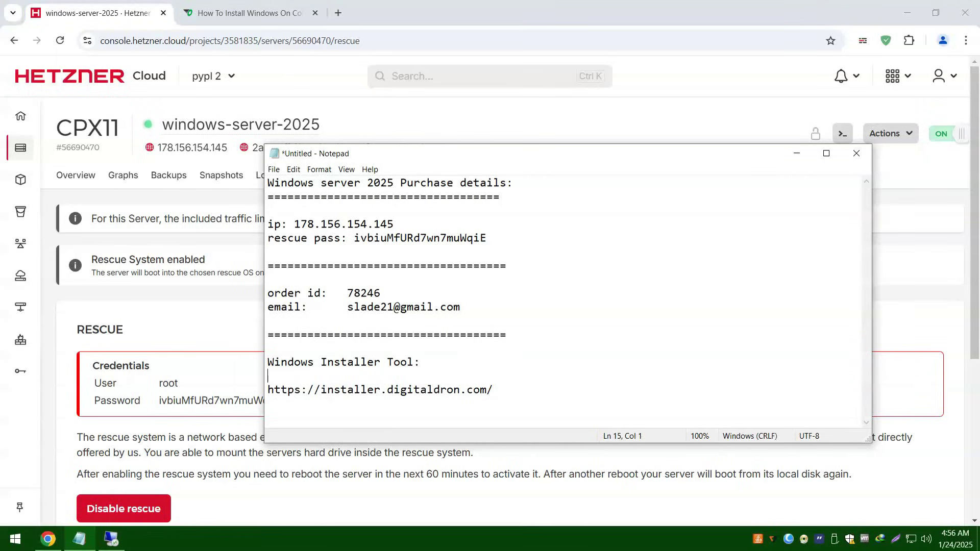
# Open the Windows installer tool at installer.digitaldron.com from the noted link in a new browser tab.
pyautogui.moveTo(414, 363); pyautogui.dragTo(268, 363)
pyautogui.moveTo(493, 391); pyautogui.dragTo(268, 391)
pyautogui.moveTo(381, 390); pyautogui.dragTo(220, 24)
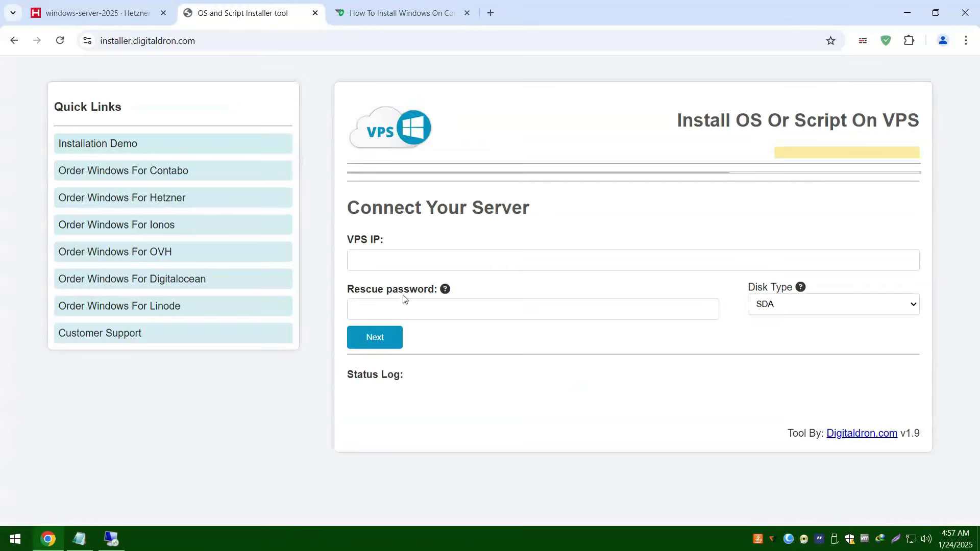
# Enter the noted IP address 178.156.154.145 as the VPS IP in the installer tool.
pyautogui.click(403, 260)
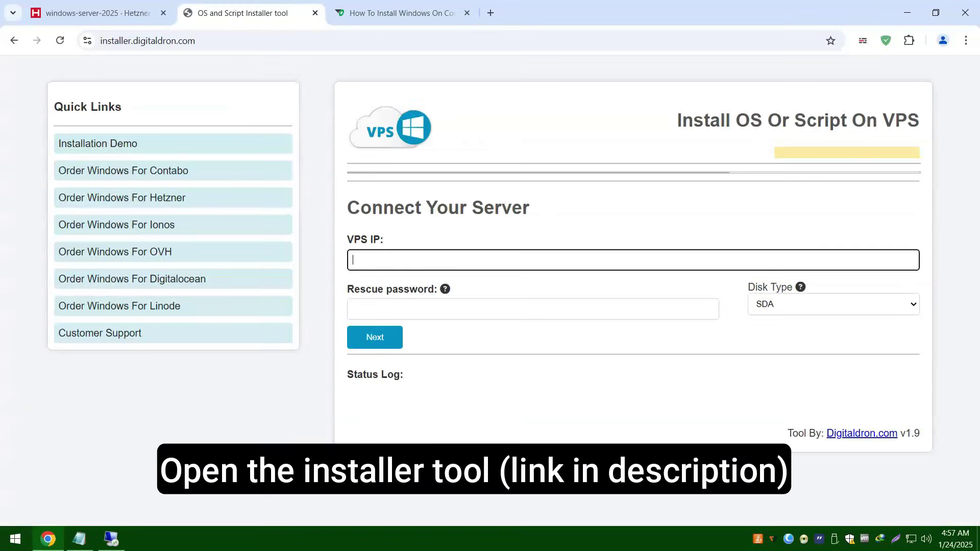
pyautogui.click(79, 539)
pyautogui.moveTo(394, 224); pyautogui.dragTo(295, 224)
pyautogui.hotkey('ctrl', 'c')
pyautogui.click(197, 389)
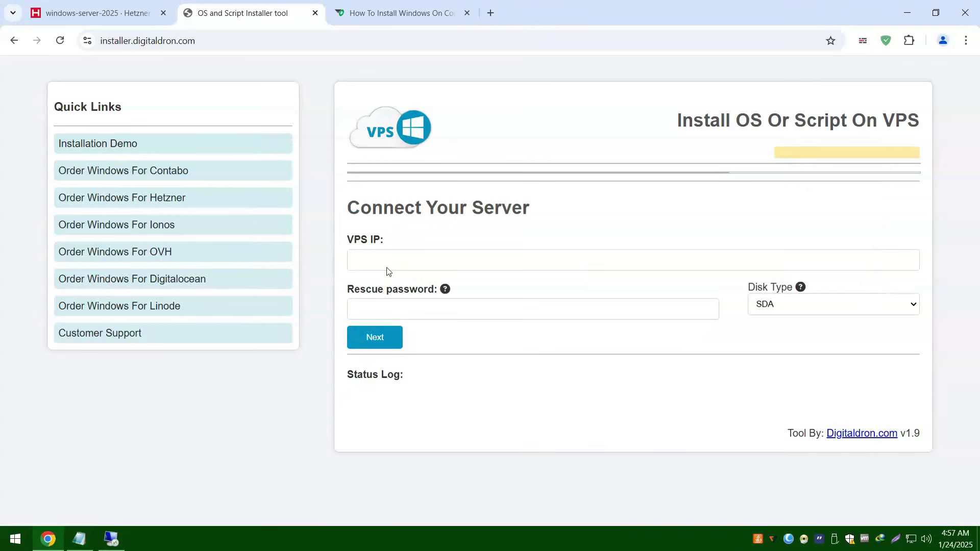
pyautogui.click(385, 266)
pyautogui.hotkey('ctrl', 'v')
# Enter the noted rescue password in the installer tool and connect to the server.
pyautogui.click(81, 539)
pyautogui.doubleClick(419, 238)
pyautogui.hotkey('ctrl', 'c')
pyautogui.click(47, 539)
pyautogui.click(533, 309)
pyautogui.hotkey('ctrl', 'v')
pyautogui.click(375, 337)
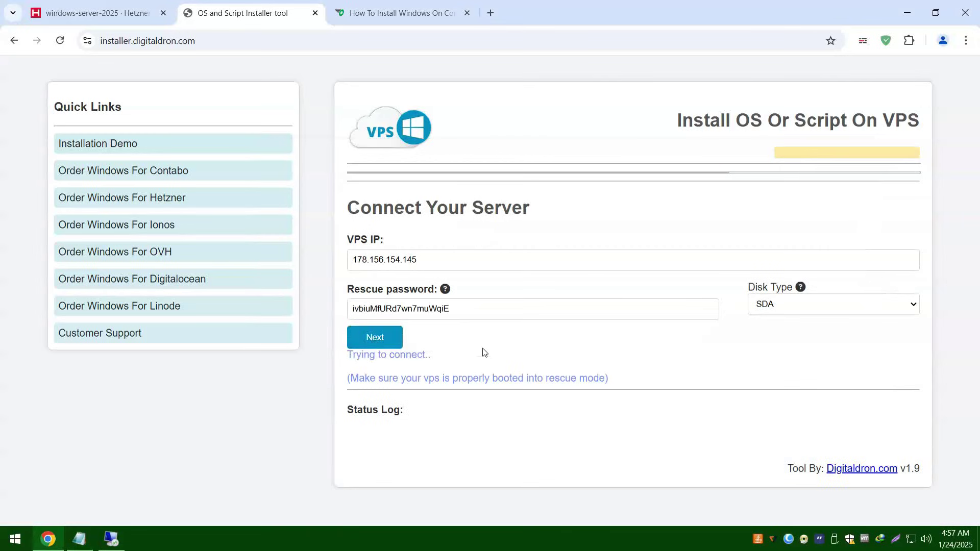
# Copy the order number from the Notepad notes into the Order Id field of the purchase validation form.
pyautogui.click(80, 538)
pyautogui.doubleClick(364, 293)
pyautogui.hotkey('ctrl', 'c')
pyautogui.hotkey('alt', 'Tab')
pyautogui.hotkey('ctrl', 'v')
# Copy the purchase e-mail address from the Notepad notes into the Email field of the validation form.
pyautogui.hotkey('alt', 'Tab')
pyautogui.press('Down')
pyautogui.hotkey('ctrl', 'Left')
pyautogui.hotkey('shift', 'End')
pyautogui.hotkey('ctrl', 'c')
pyautogui.hotkey('alt', 'Tab')
pyautogui.hotkey('ctrl', 'v')
# Choose Windows Server 2025 as the operating system and start its installation.
pyautogui.click(398, 366)
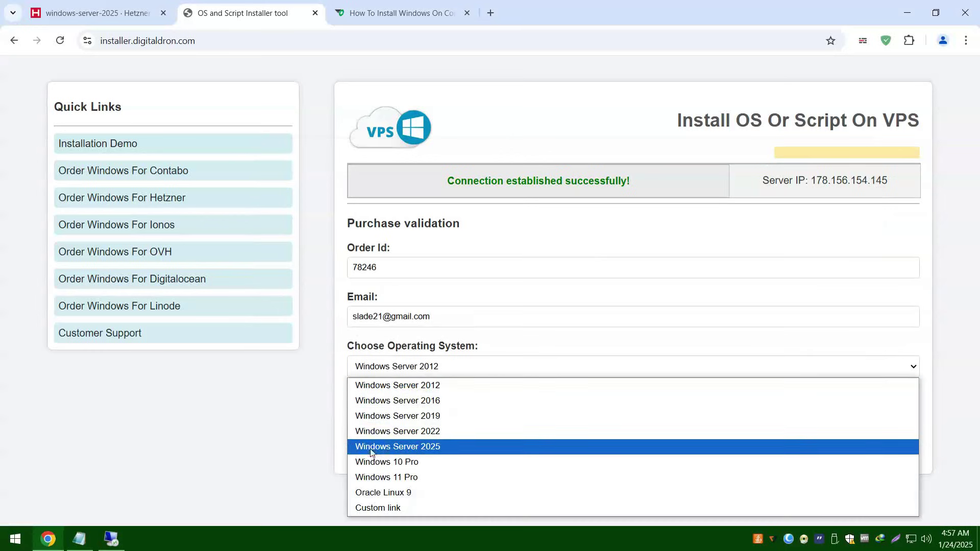
pyautogui.click(470, 447)
pyautogui.click(375, 394)
pyautogui.click(411, 281)
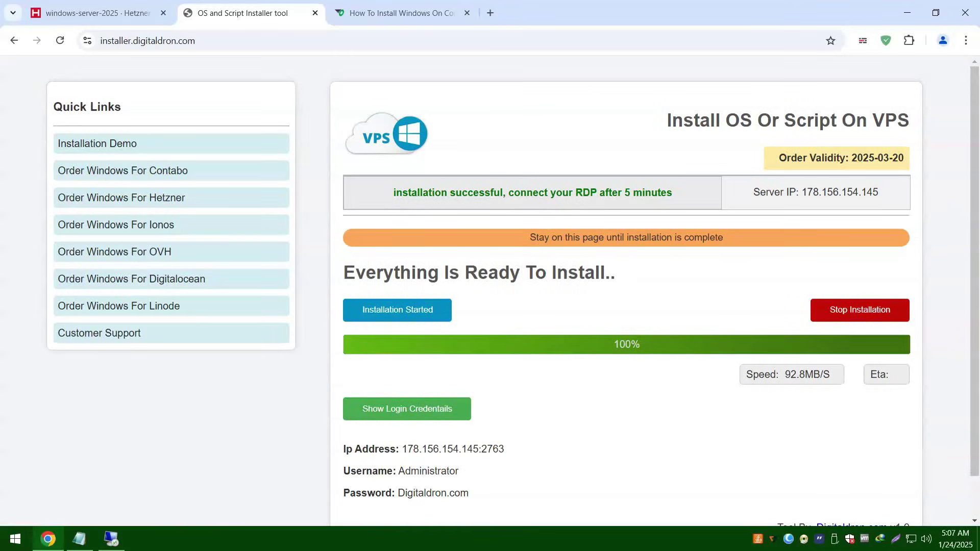
# Start a Remote Desktop connection to the installed server's address 178.156.154.145:2763.
pyautogui.moveTo(391, 192); pyautogui.dragTo(705, 195)
pyautogui.click(626, 386)
pyautogui.moveTo(401, 449); pyautogui.dragTo(511, 450)
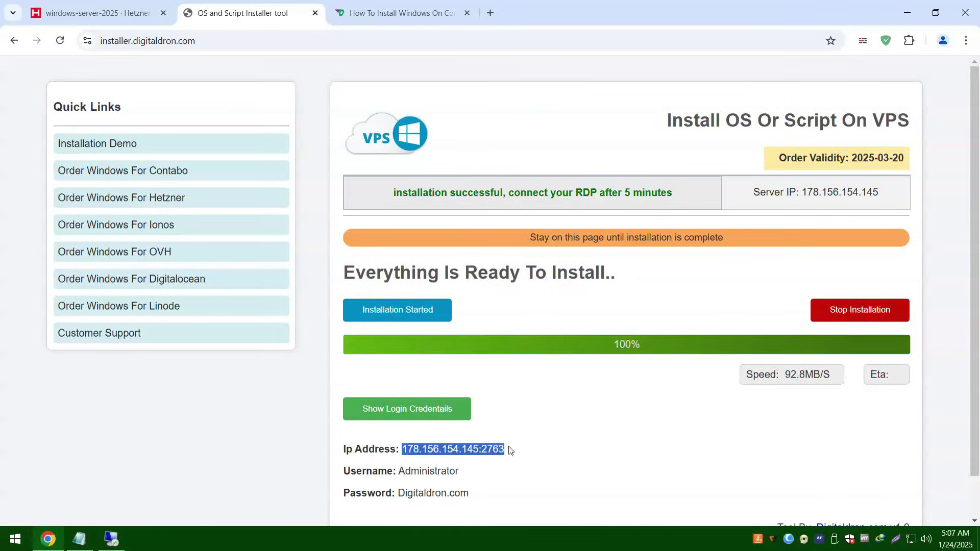
pyautogui.click(112, 539)
pyautogui.hotkey('ctrl', 'v')
pyautogui.click(486, 221)
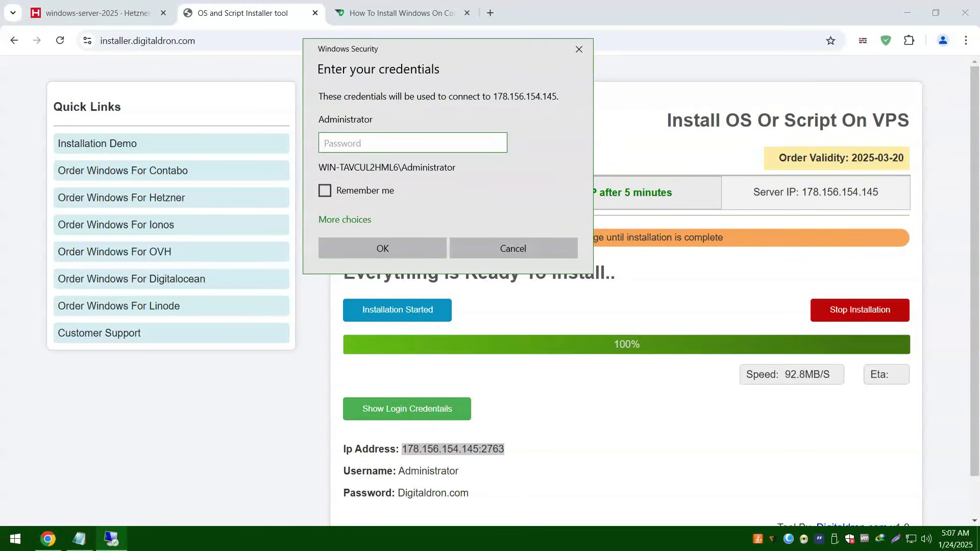
# Choose a different account for the remote login and enter Administrator as its username.
pyautogui.click(346, 220)
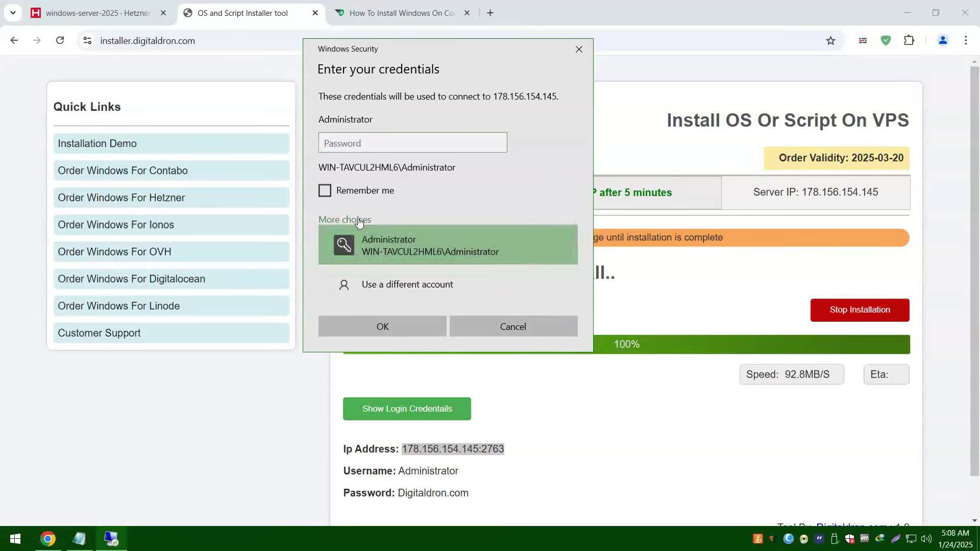
pyautogui.click(382, 287)
pyautogui.doubleClick(429, 470)
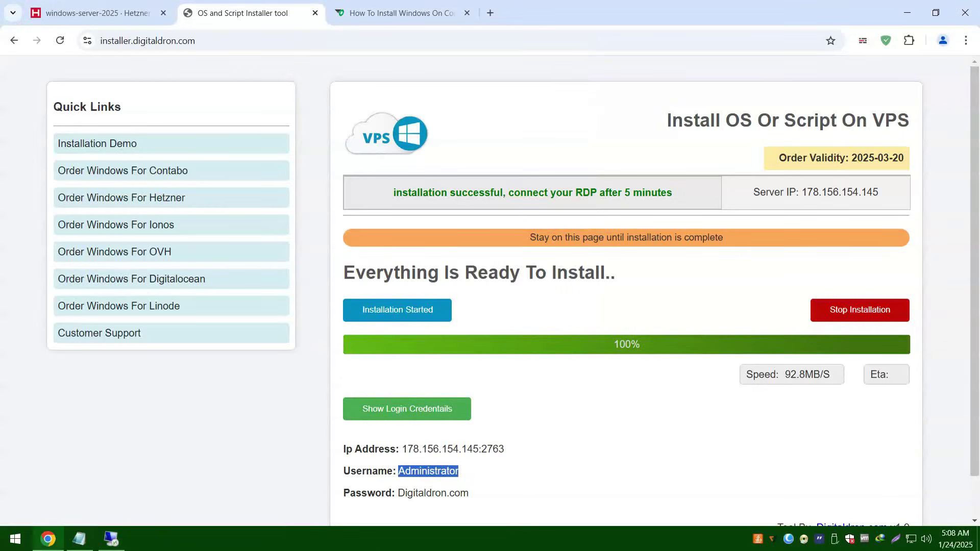
pyautogui.click(112, 539)
pyautogui.hotkey('ctrl', 'v')
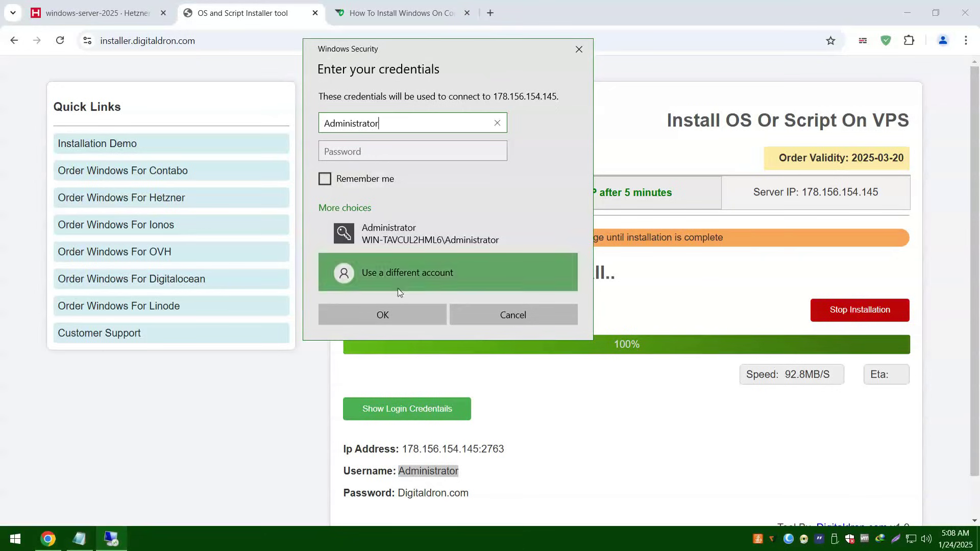
# Enter the Administrator password shown in the installer tool and log in to the remote server.
pyautogui.hotkey('alt', 'Tab')
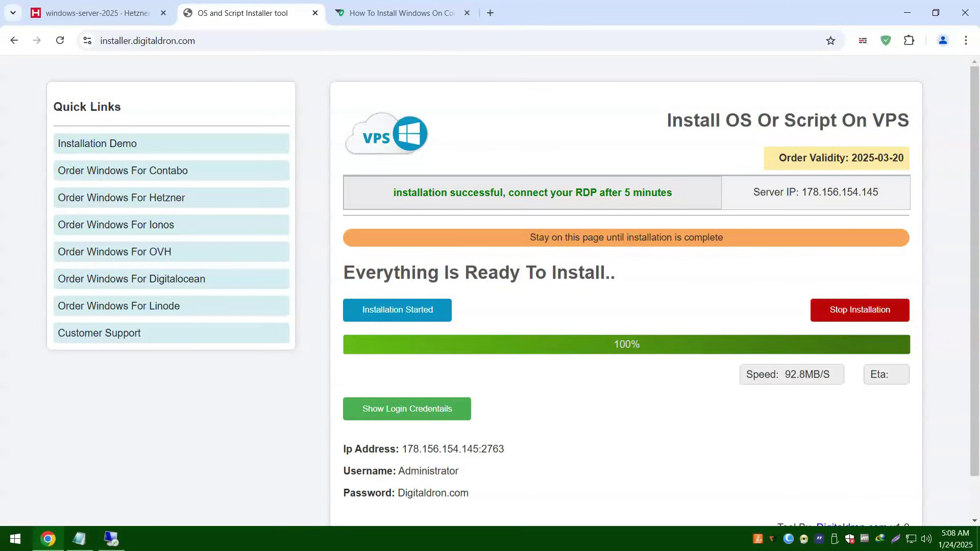
pyautogui.moveTo(398, 493); pyautogui.dragTo(460, 493)
pyautogui.click(111, 539)
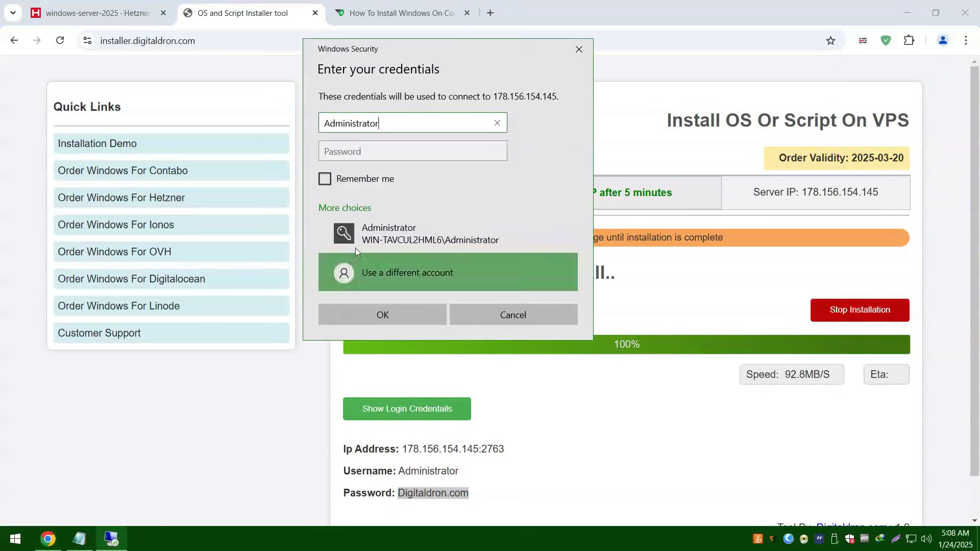
pyautogui.hotkey('ctrl', 'v')
pyautogui.click(405, 316)
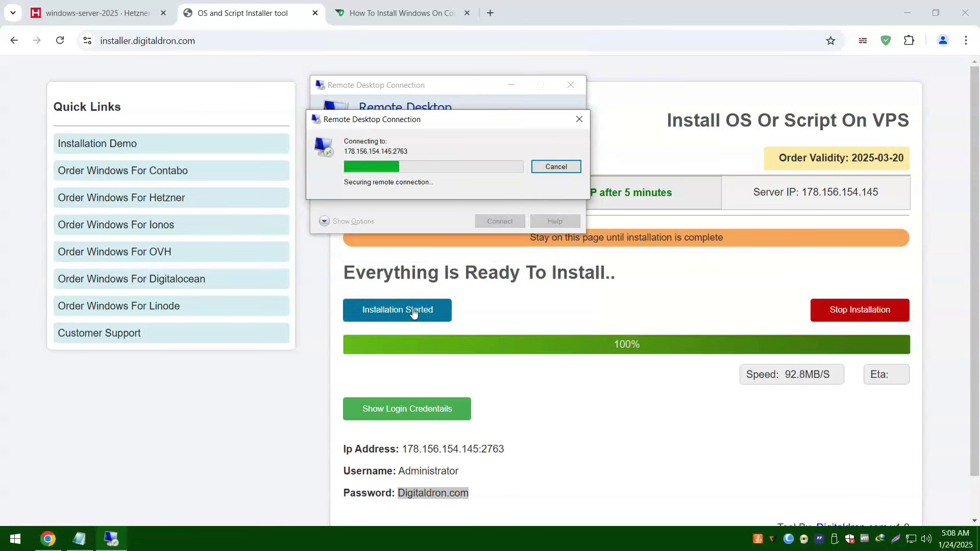
pyautogui.click(490, 264)
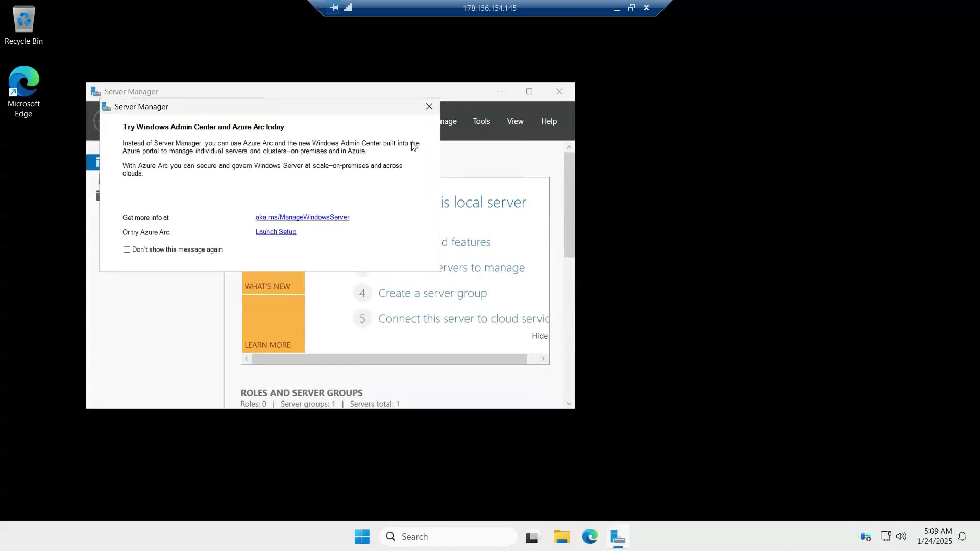
# Dismiss the Windows Admin Center notice and close Server Manager on the remote desktop.
pyautogui.click(429, 107)
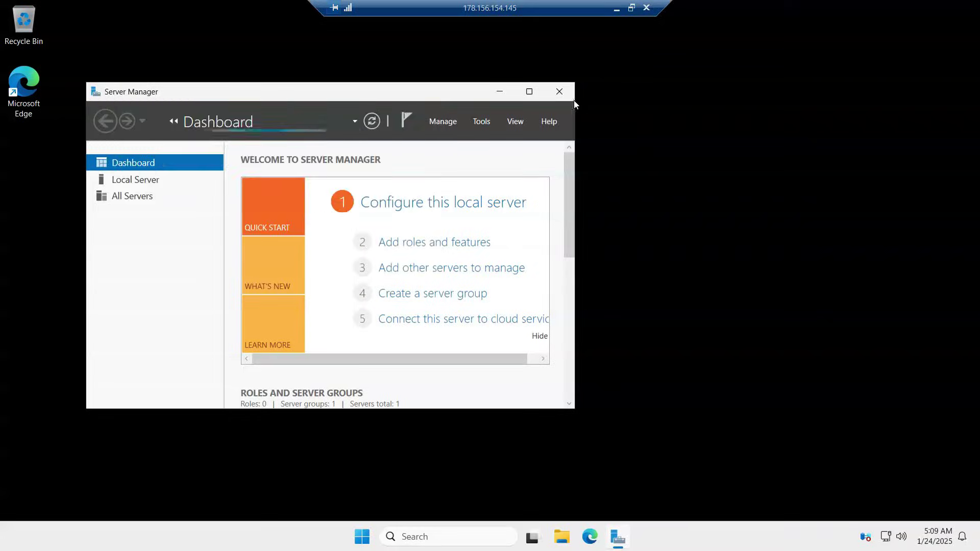
pyautogui.click(560, 91)
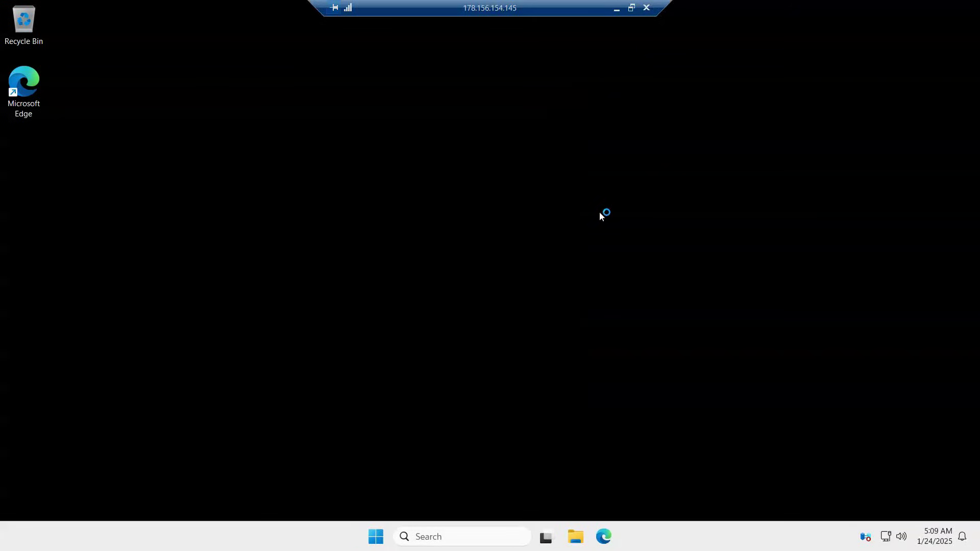
# Open the About page in the remote server's system settings and check the installed Windows edition.
pyautogui.click(378, 536)
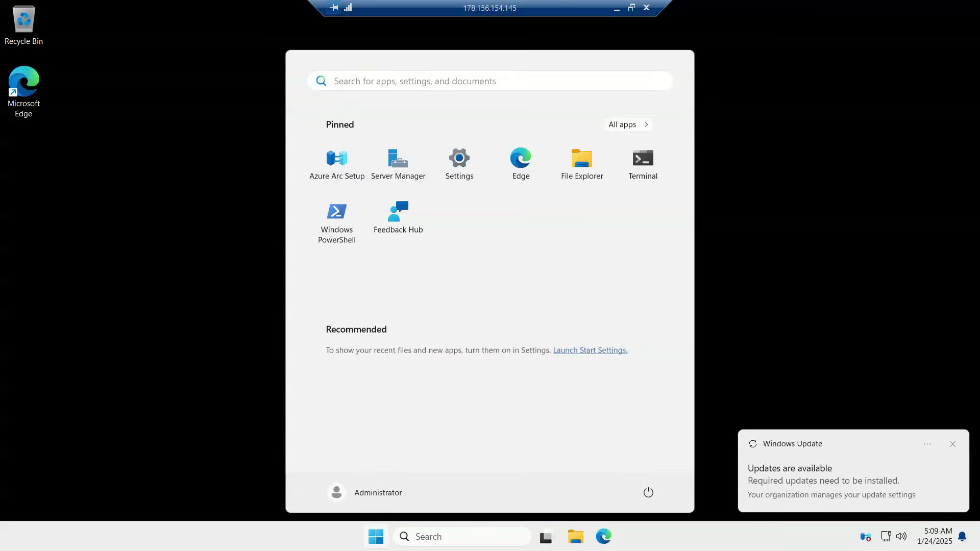
pyautogui.click(459, 161)
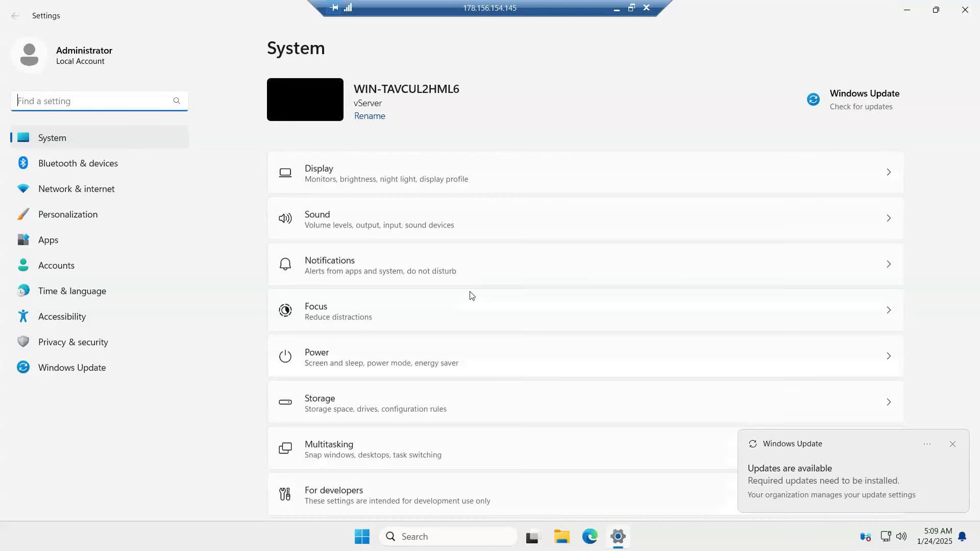
pyautogui.scroll(-5, 446, 418)
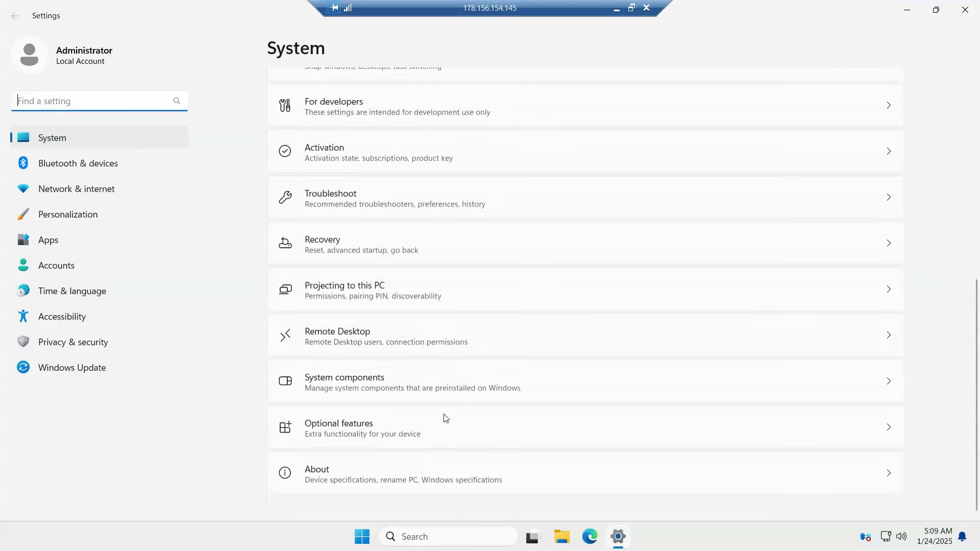
pyautogui.click(413, 479)
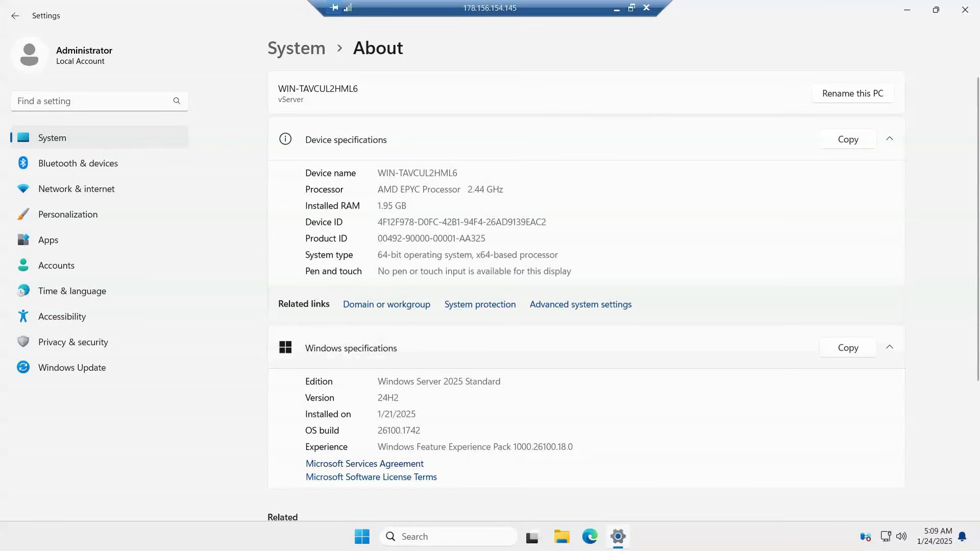
pyautogui.moveTo(378, 381); pyautogui.dragTo(495, 382)
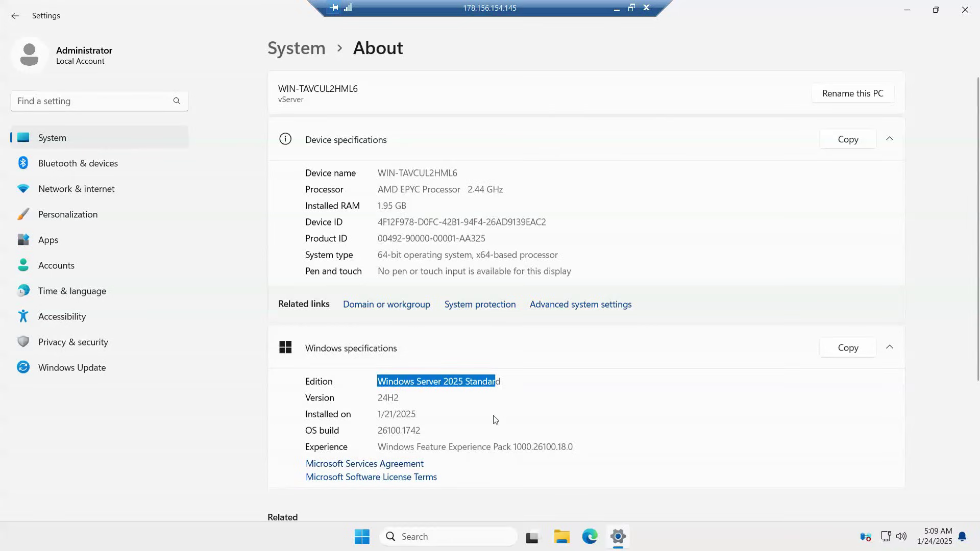
# Check the Windows activation state through the product key and activation settings, and close Settings.
pyautogui.scroll(-2, 494, 421)
pyautogui.scroll(-1, 494, 424)
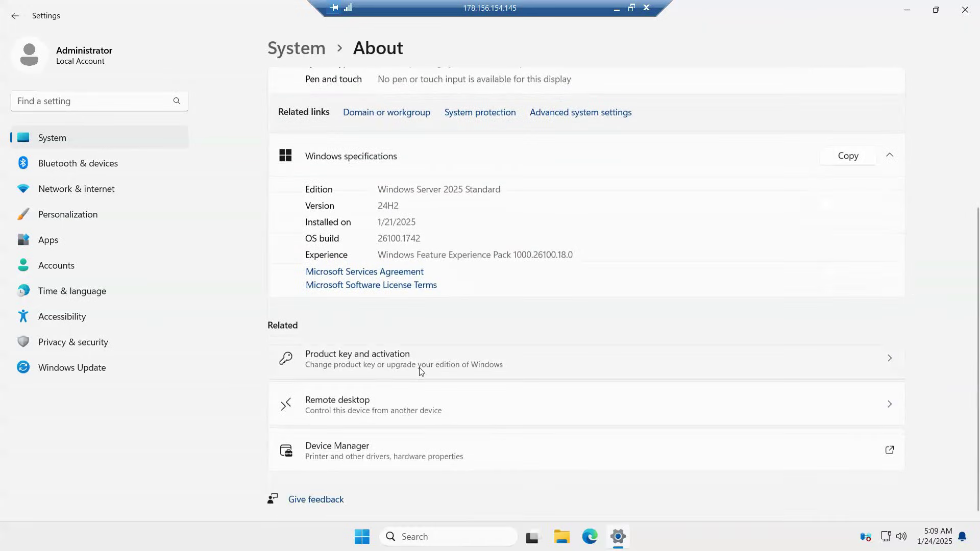
pyautogui.click(420, 368)
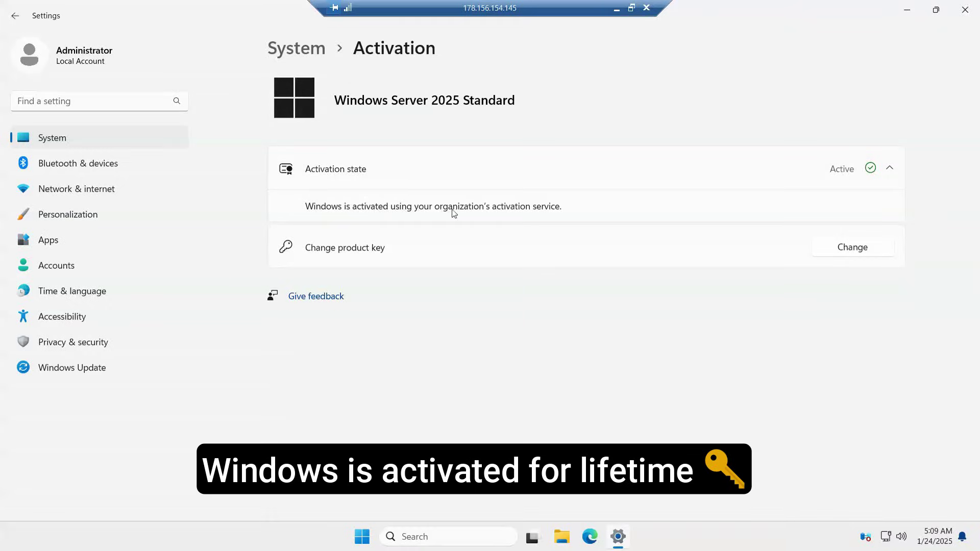
pyautogui.click(965, 15)
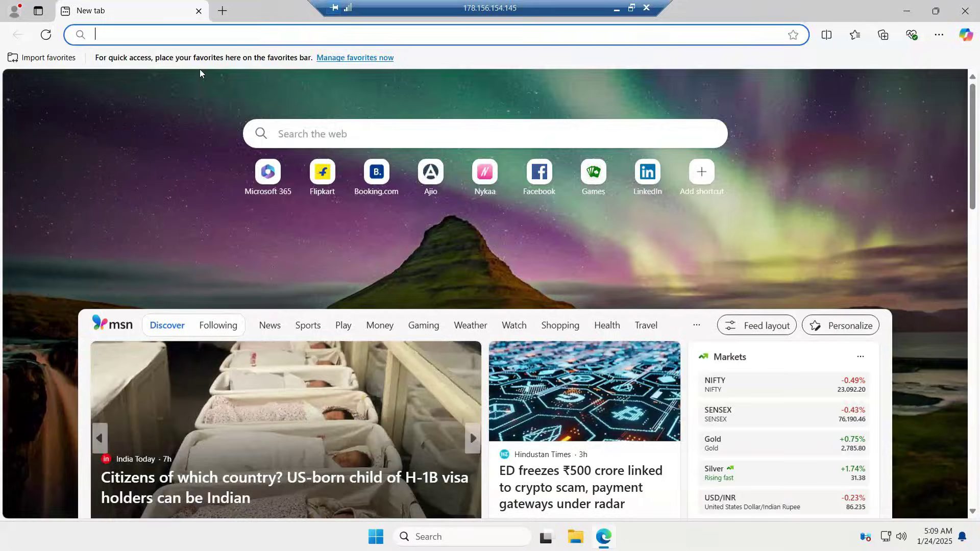
# Run an internet speed test at speedtest.net in Microsoft Edge on the remote server.
pyautogui.write('speedtest.')
pyautogui.press('Return')
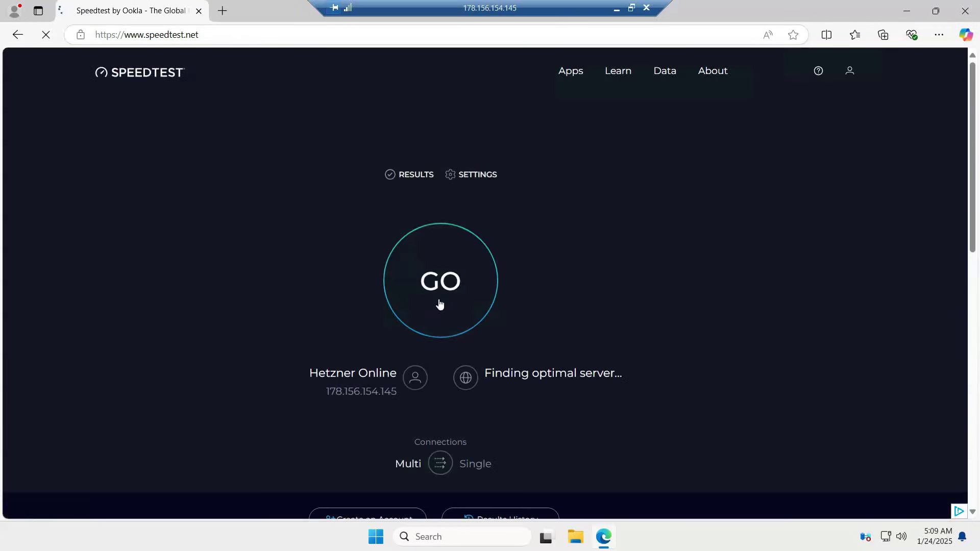
pyautogui.click(440, 305)
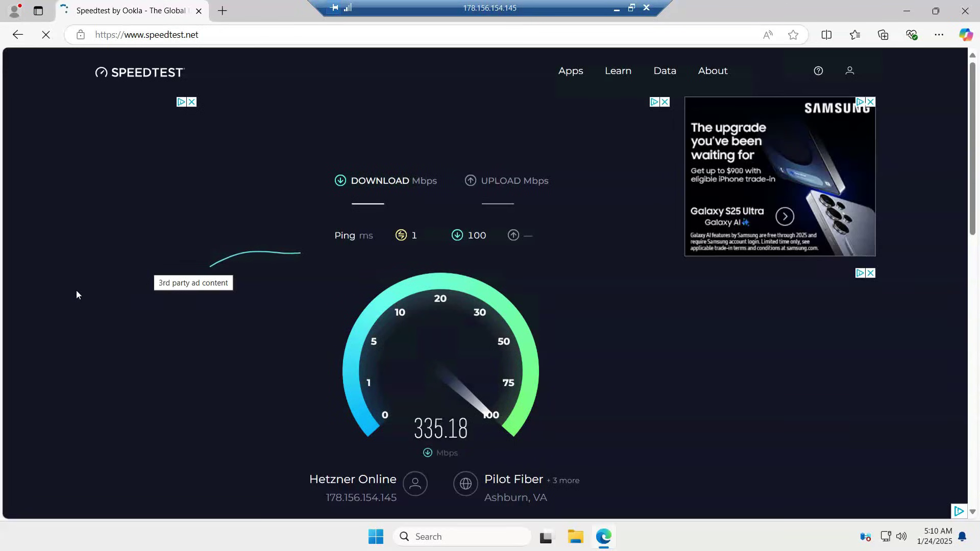
pyautogui.scroll(-3, 547, 315)
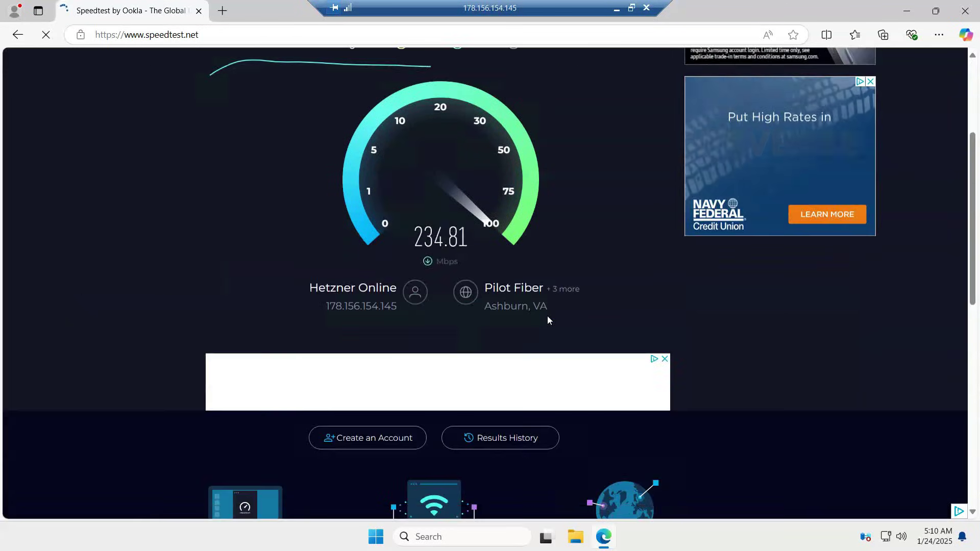
pyautogui.scroll(3, 547, 315)
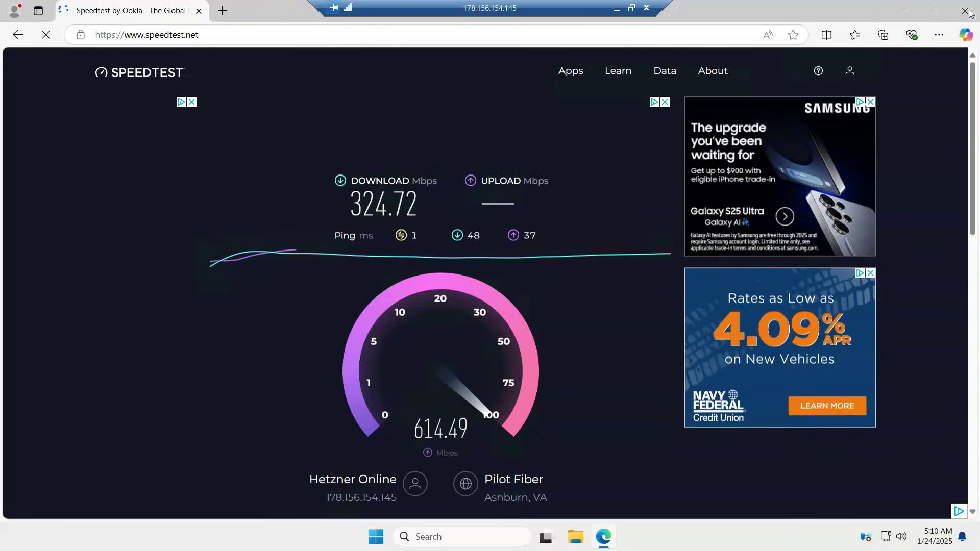
pyautogui.press('super+d')
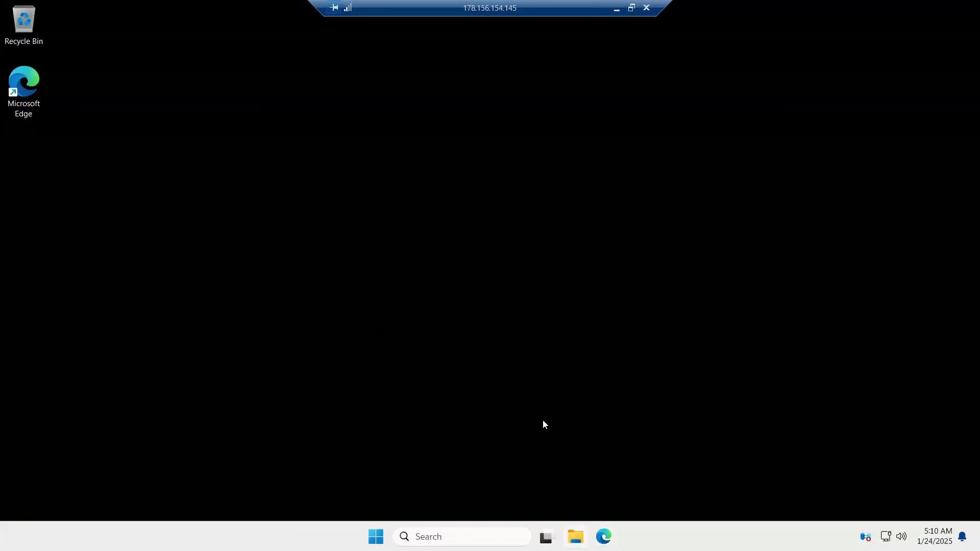
# View the drives under This PC in File Explorer, close it and leave the full-screen remote session.
pyautogui.press('super+e')
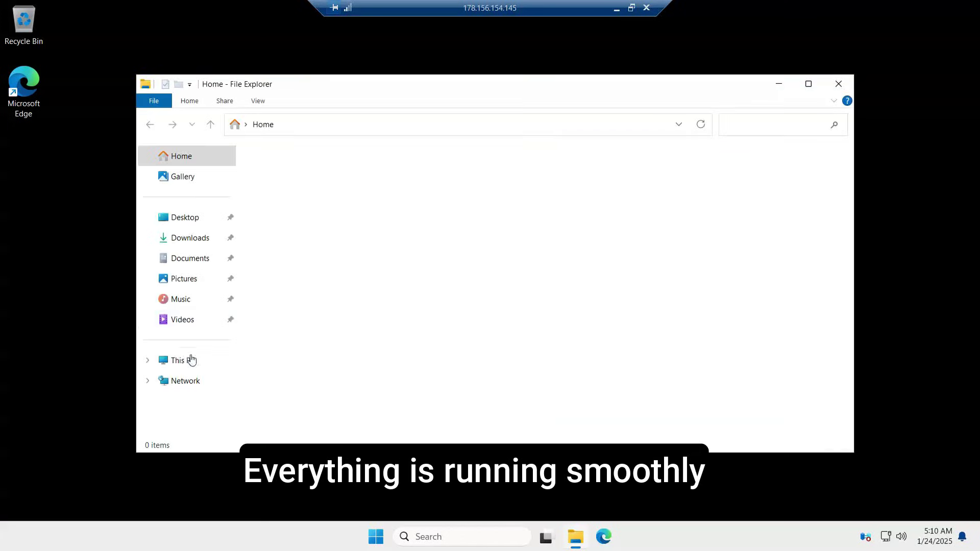
pyautogui.click(192, 360)
pyautogui.rightClick(323, 254)
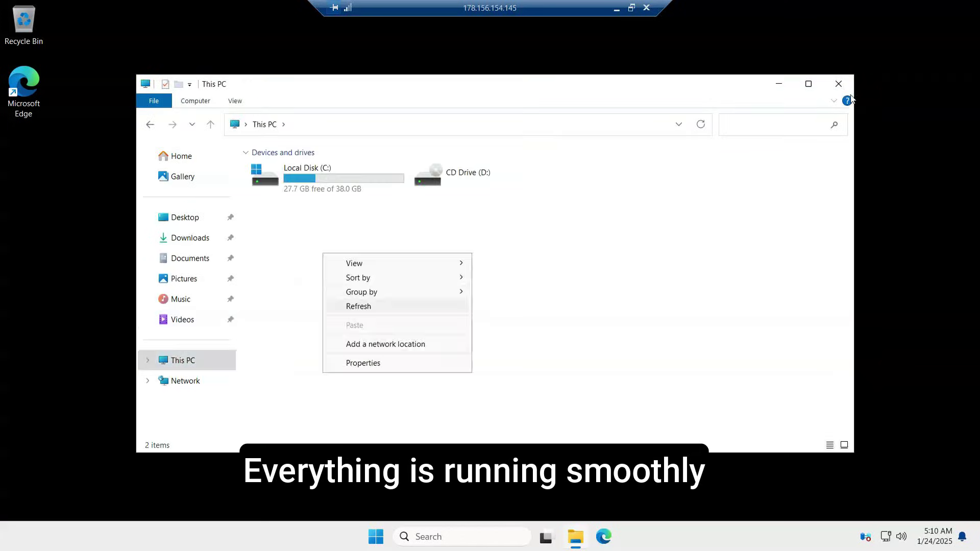
pyautogui.click(839, 83)
pyautogui.doubleClick(528, 4)
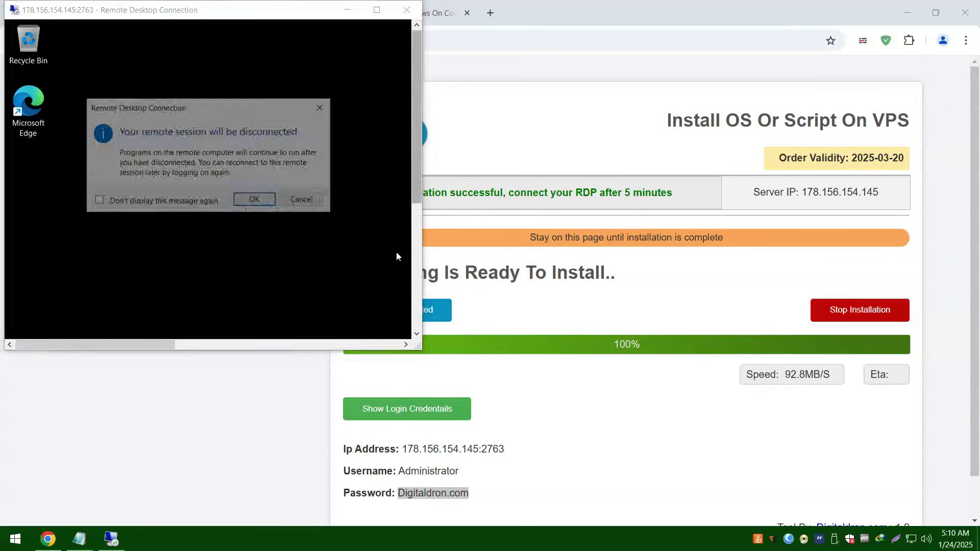